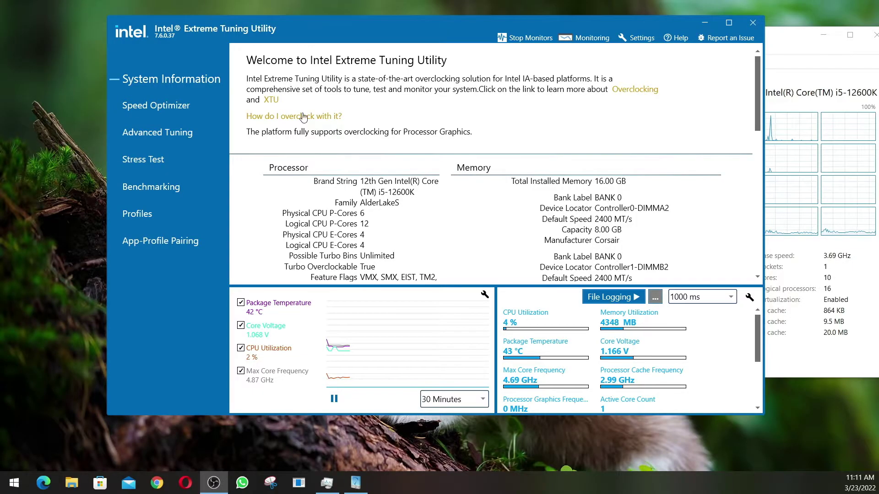
# Move the XTU window left so Task Manager shows beside it
pyautogui.moveTo(443, 26); pyautogui.dragTo(379, 26)
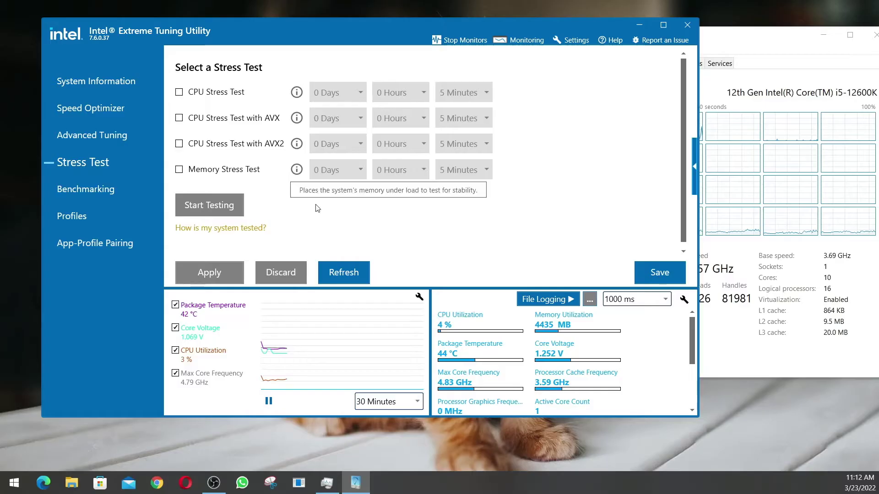
# Run XTU's five-minute CPU Stress Test while watching package temperature and CPU utilization
pyautogui.click(179, 92)
pyautogui.click(209, 205)
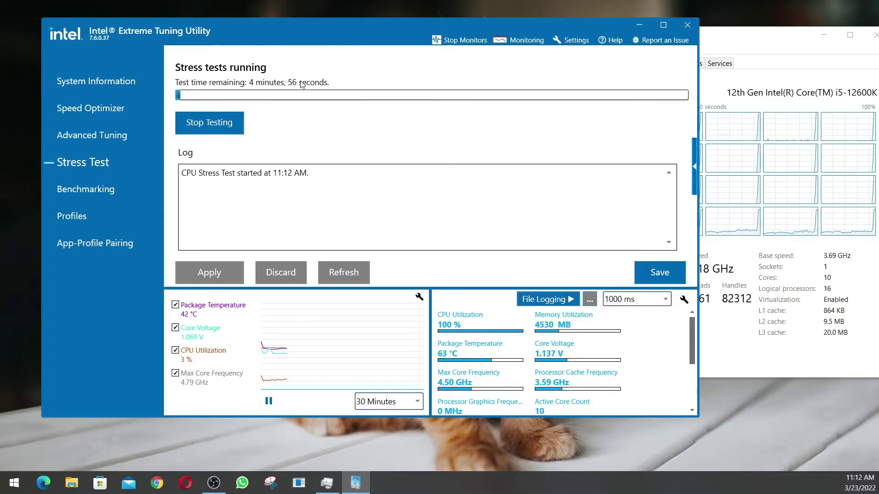
pyautogui.moveTo(375, 30); pyautogui.dragTo(314, 29)
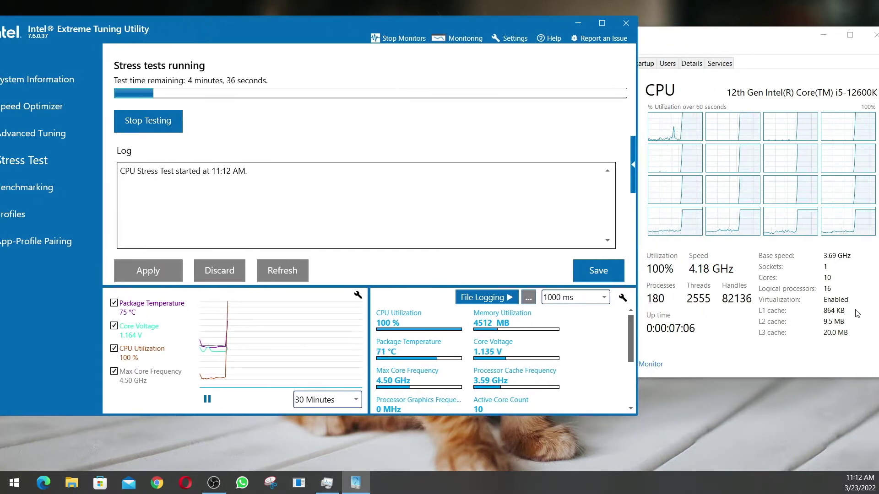
pyautogui.scroll(-2, 631, 358)
pyautogui.moveTo(606, 414)
pyautogui.mouseDown()
pyautogui.moveTo(607, 439)
pyautogui.moveTo(567, 464)
pyautogui.mouseUp()
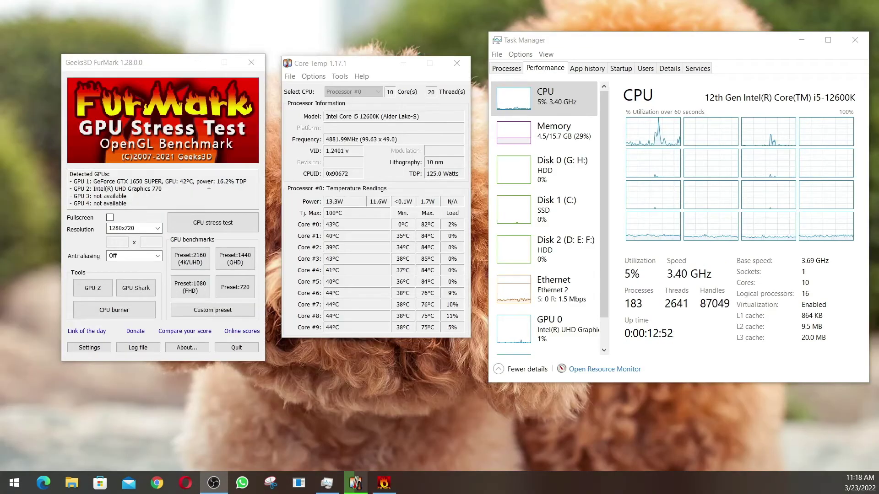
# Launch FurMark's CPU Burner and start a full 16-thread processor load
pyautogui.click(114, 310)
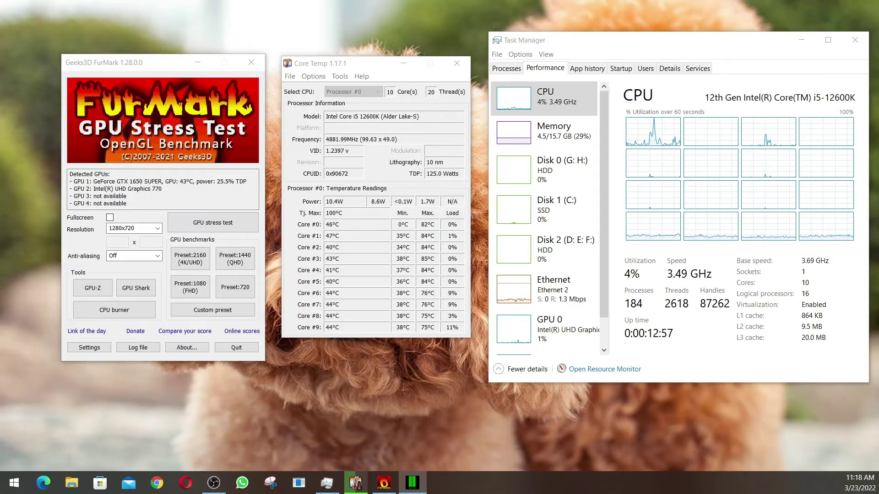
pyautogui.moveTo(352, 320)
pyautogui.mouseDown()
pyautogui.moveTo(352, 221)
pyautogui.moveTo(121, 277)
pyautogui.mouseUp()
pyautogui.click(336, 280)
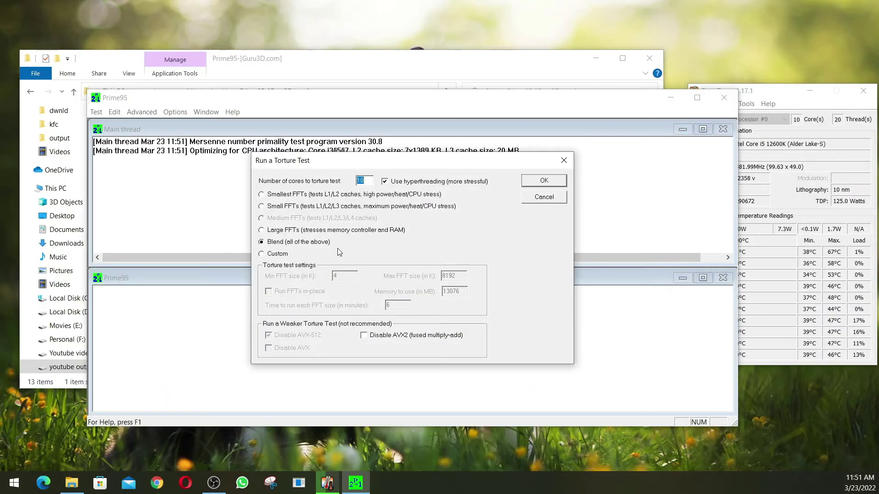
# Start Prime95's blend torture test full-screen, with Task Manager open to watch CPU usage
pyautogui.click(533, 182)
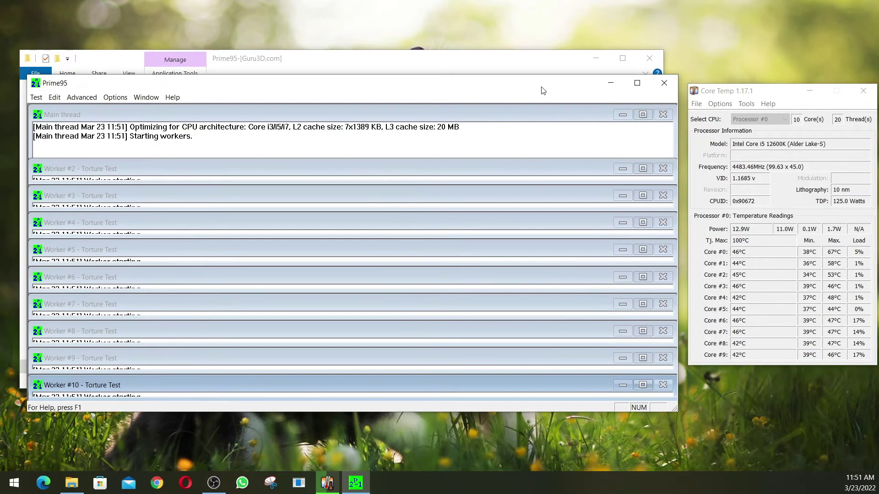
pyautogui.moveTo(602, 109); pyautogui.dragTo(558, 92)
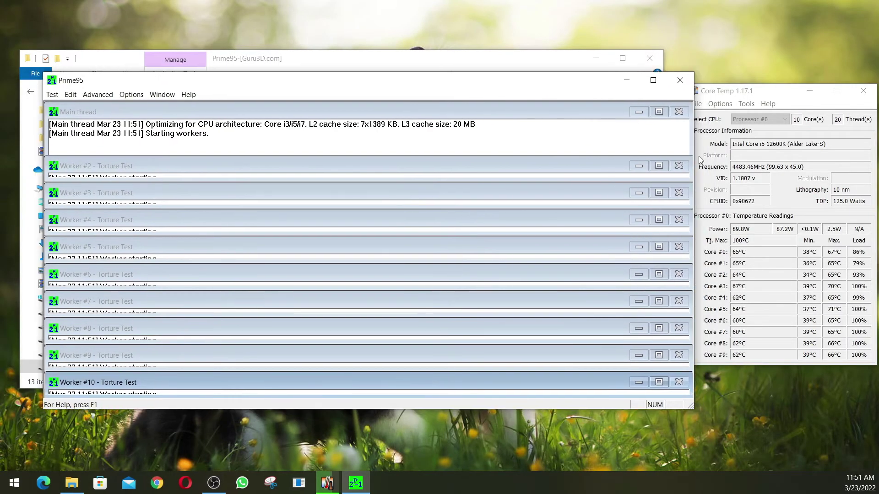
pyautogui.click(653, 80)
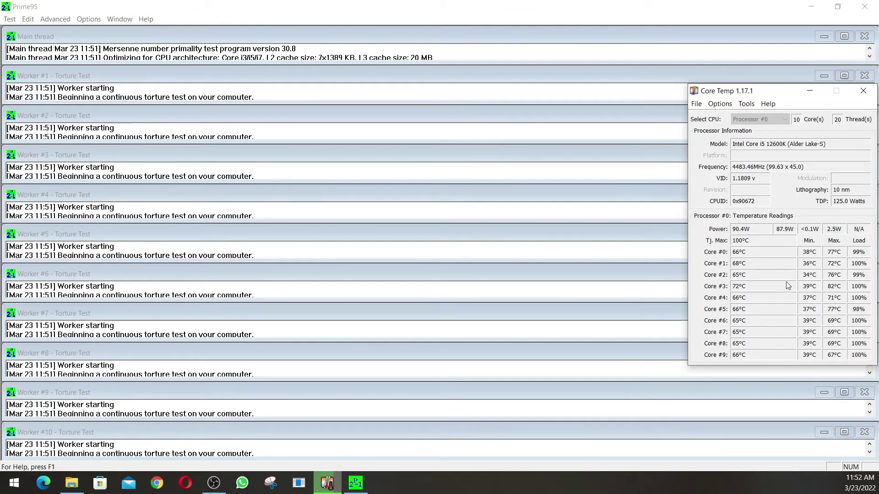
pyautogui.rightClick(431, 483)
pyautogui.click(457, 433)
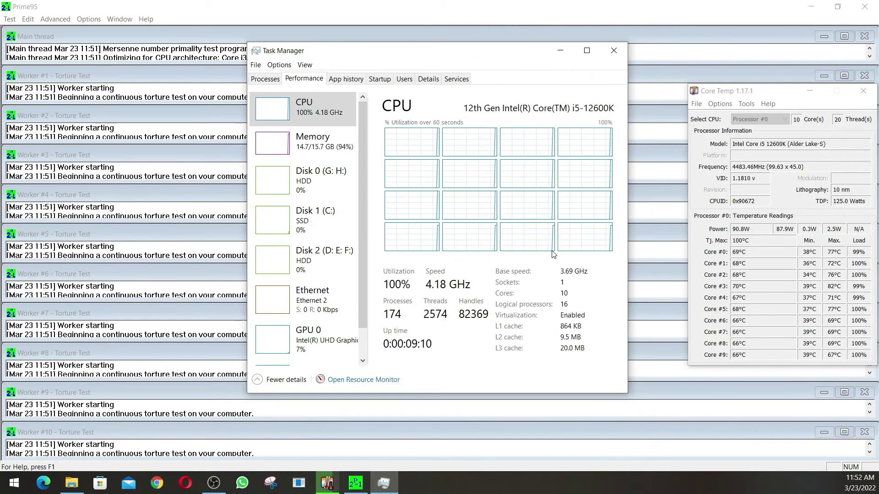